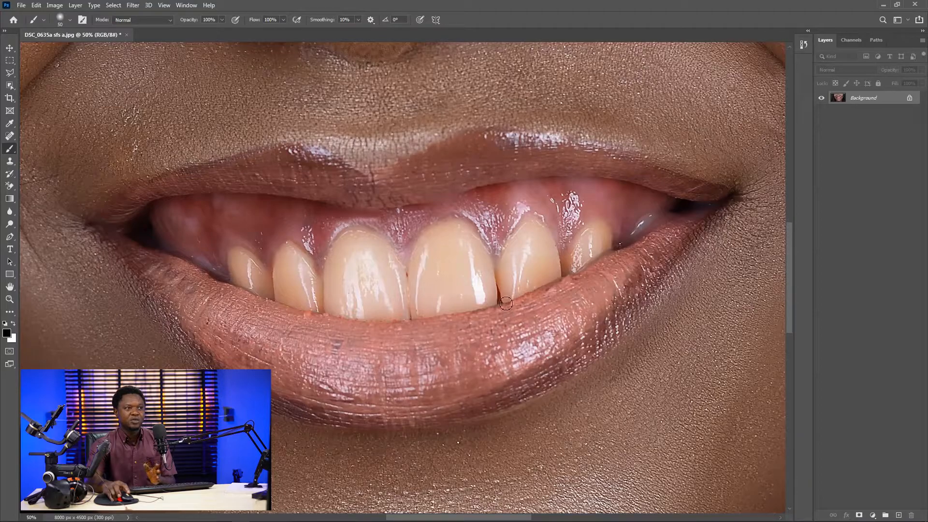
# - Add a Hue/Saturation adjustment layer above the Background photo
pyautogui.hotkey('ctrl', '-')
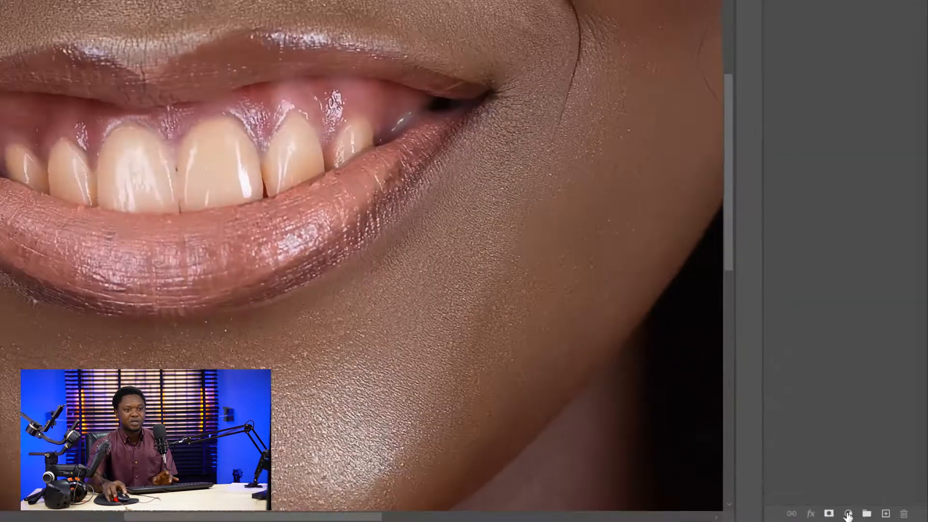
pyautogui.click(873, 515)
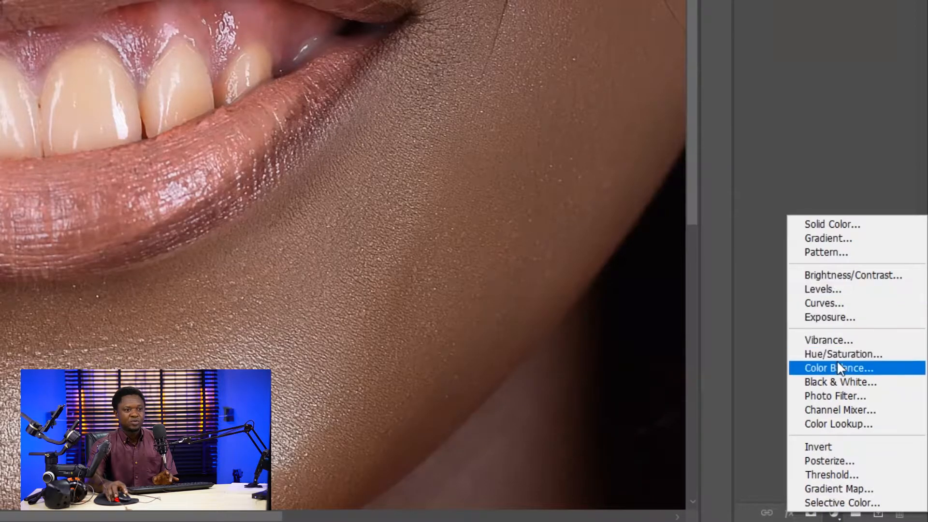
pyautogui.click(836, 355)
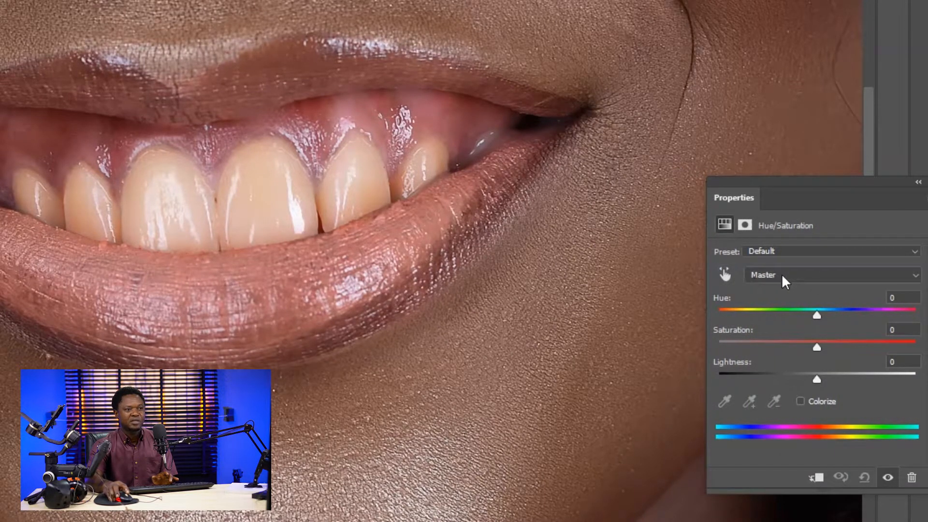
# - For the Reds range of the Hue/Saturation adjustment, set the saturation to -65 and the lightness to +41
pyautogui.click(794, 275)
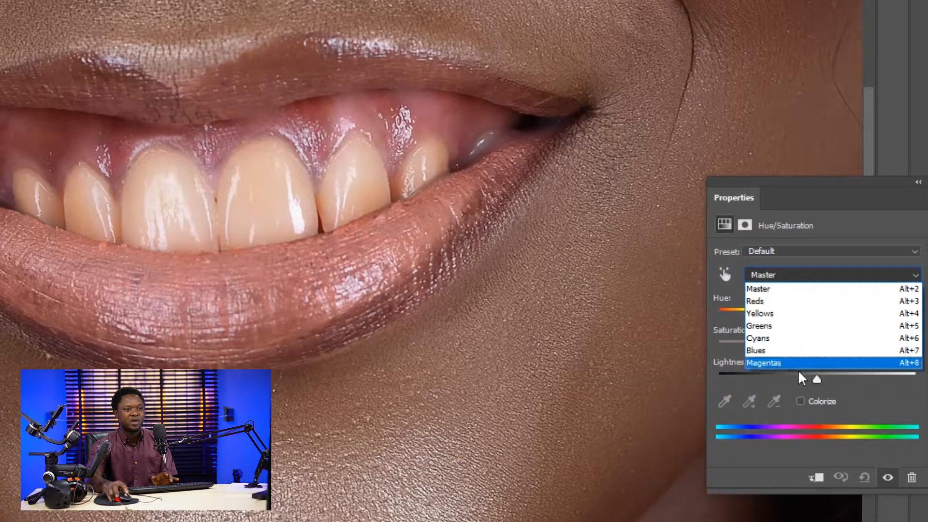
pyautogui.click(773, 304)
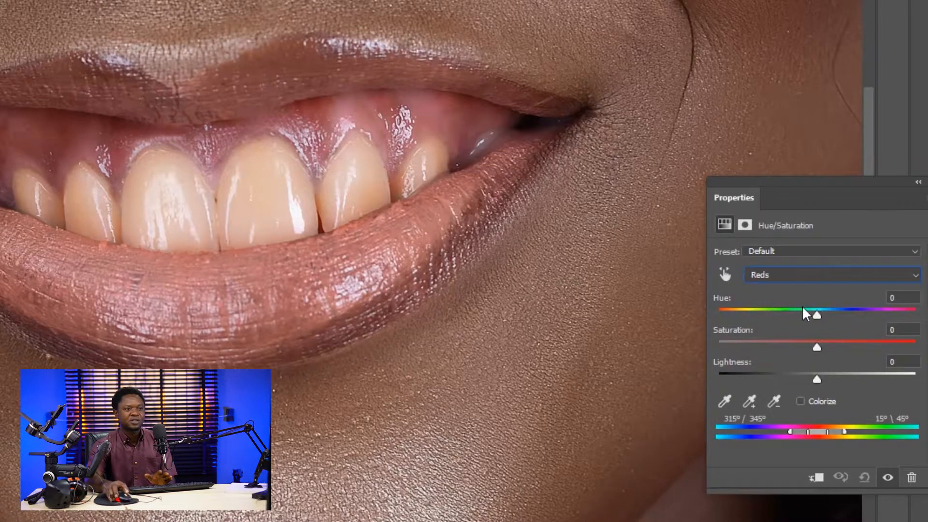
pyautogui.moveTo(836, 185); pyautogui.dragTo(832, 182)
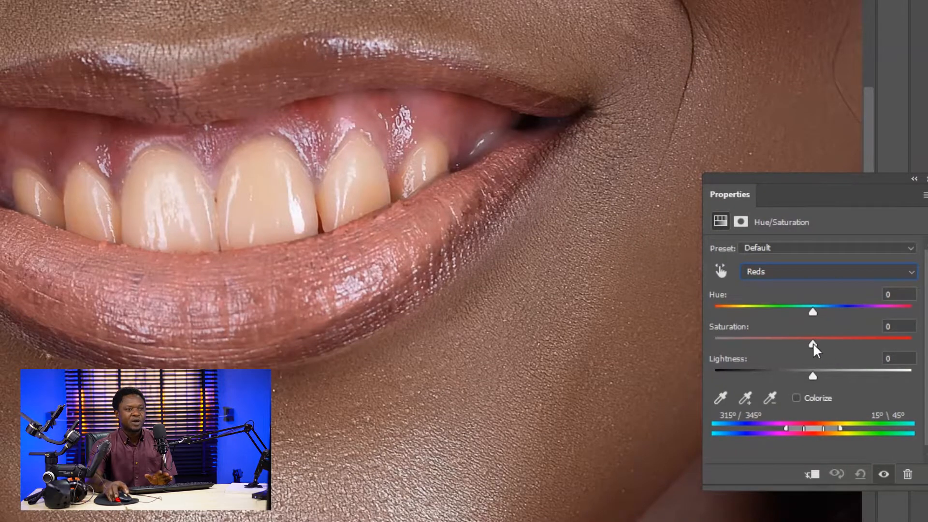
pyautogui.moveTo(812, 343); pyautogui.dragTo(750, 344)
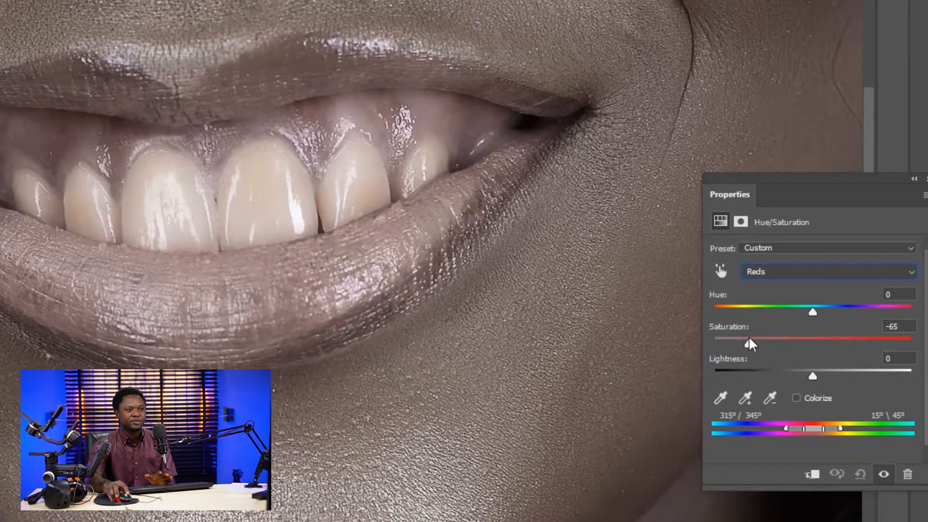
pyautogui.moveTo(813, 376); pyautogui.dragTo(865, 374)
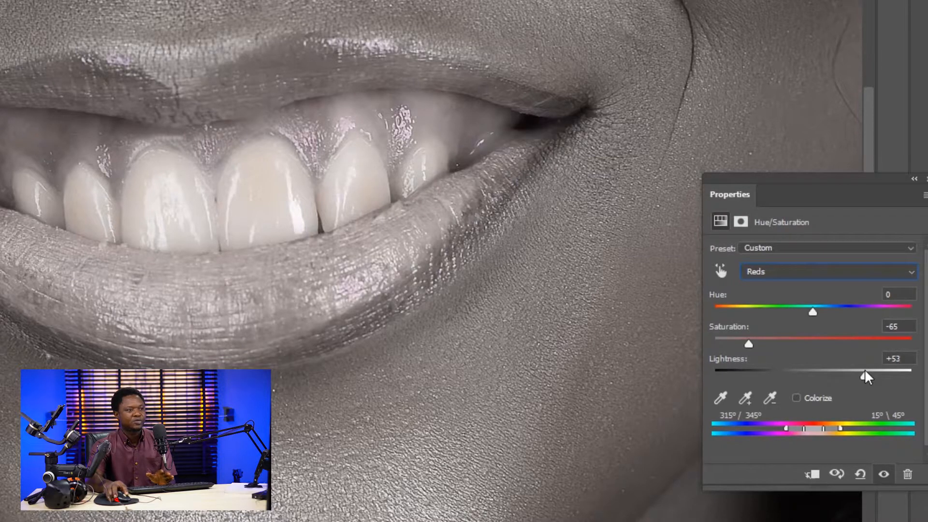
pyautogui.moveTo(861, 374); pyautogui.dragTo(853, 374)
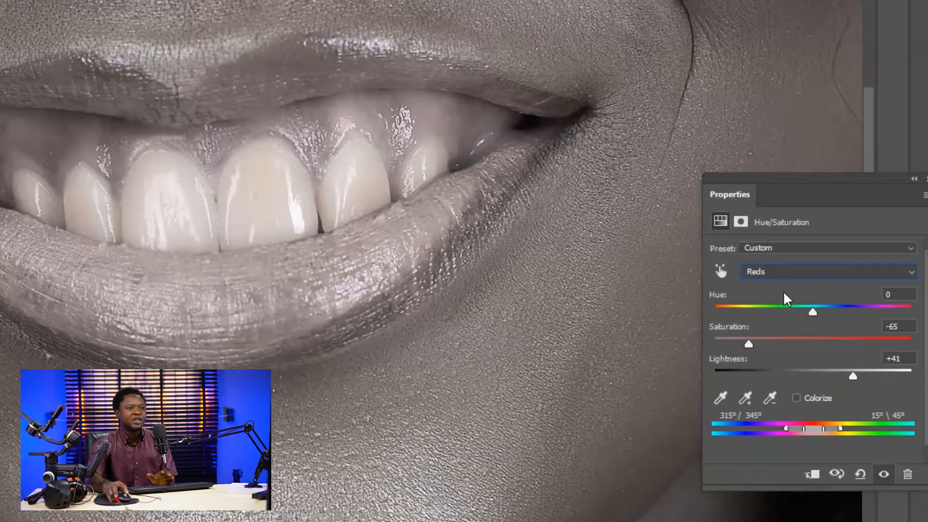
# - For the Yellows range of the Hue/Saturation adjustment, set the saturation to -59 and the lightness to +61
pyautogui.click(791, 273)
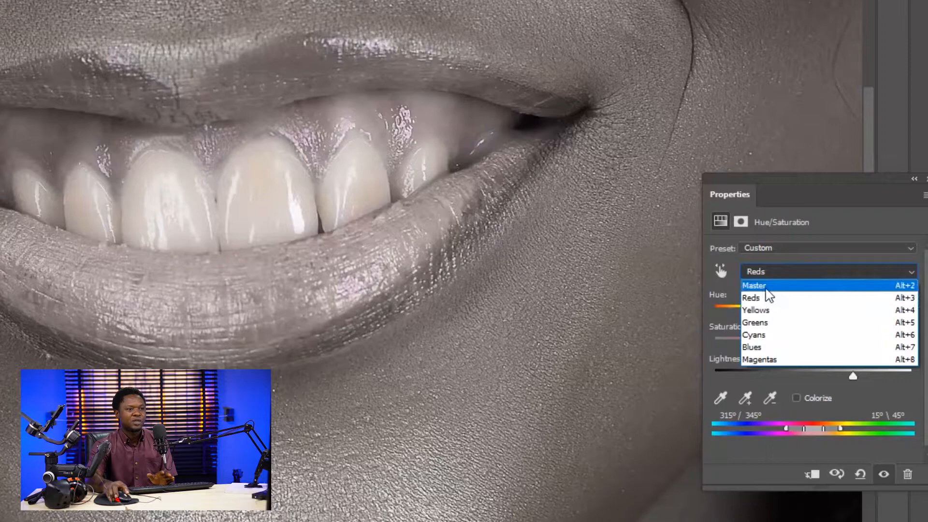
pyautogui.click(767, 313)
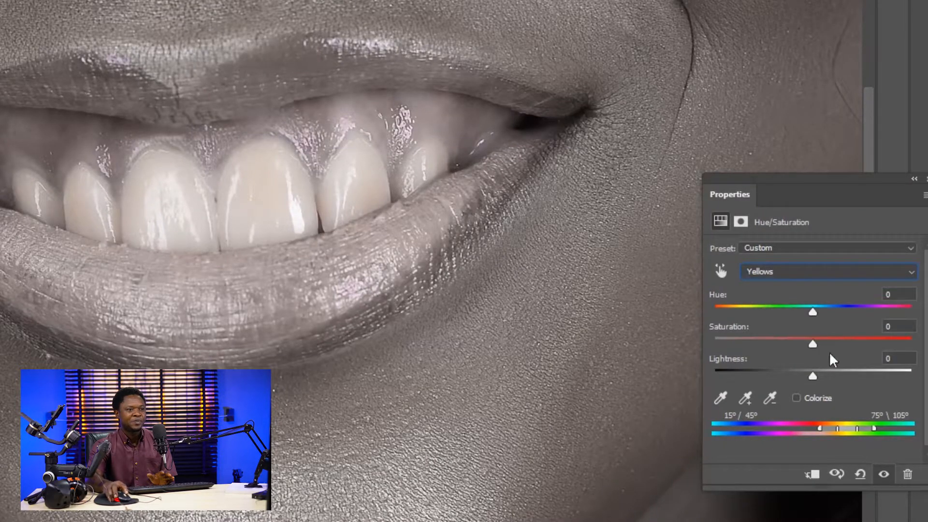
pyautogui.moveTo(812, 344); pyautogui.dragTo(756, 343)
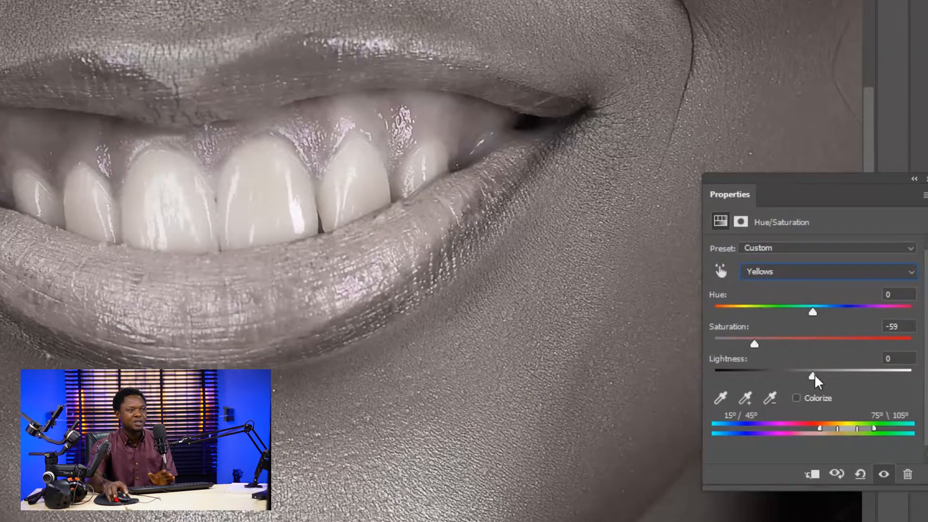
pyautogui.moveTo(813, 375); pyautogui.dragTo(862, 375)
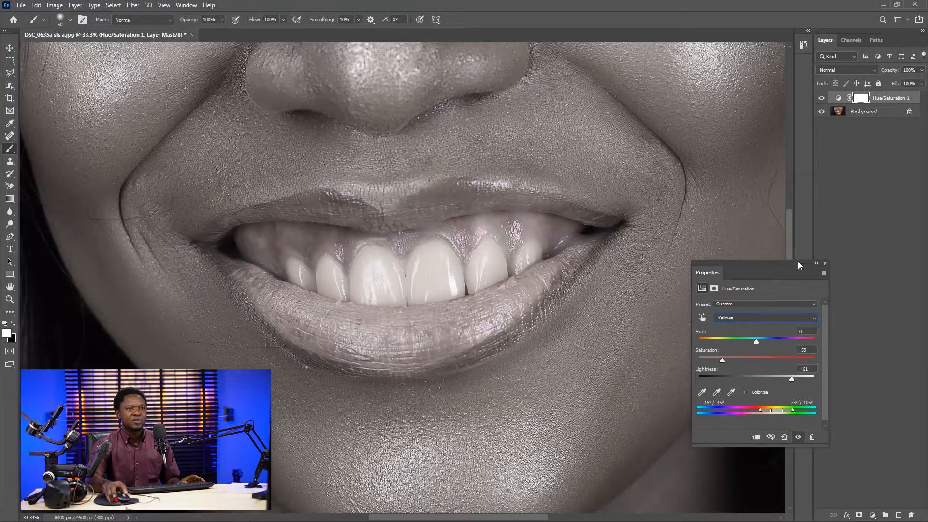
pyautogui.moveTo(814, 266); pyautogui.dragTo(888, 269)
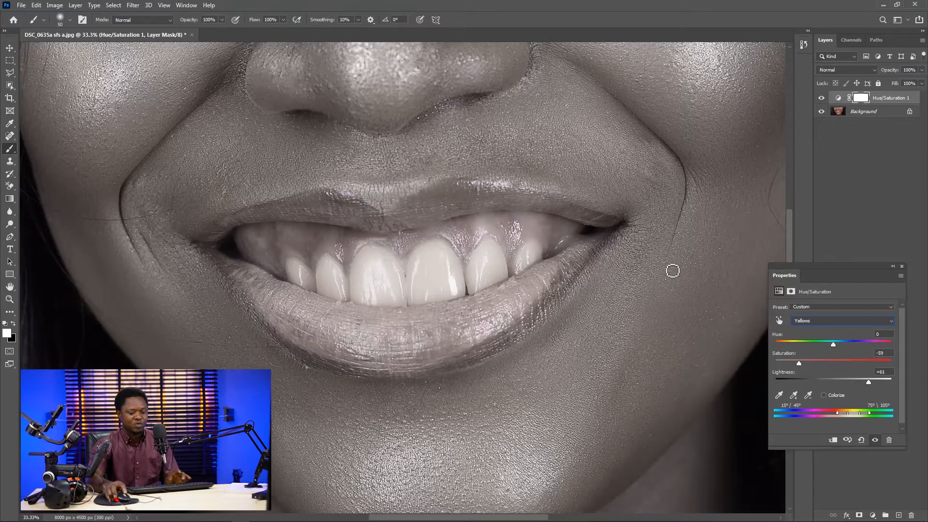
# - Invert the Hue/Saturation layer's mask to black so the adjustment is hidden across the whole photo
pyautogui.hotkey('ctrl', '+')
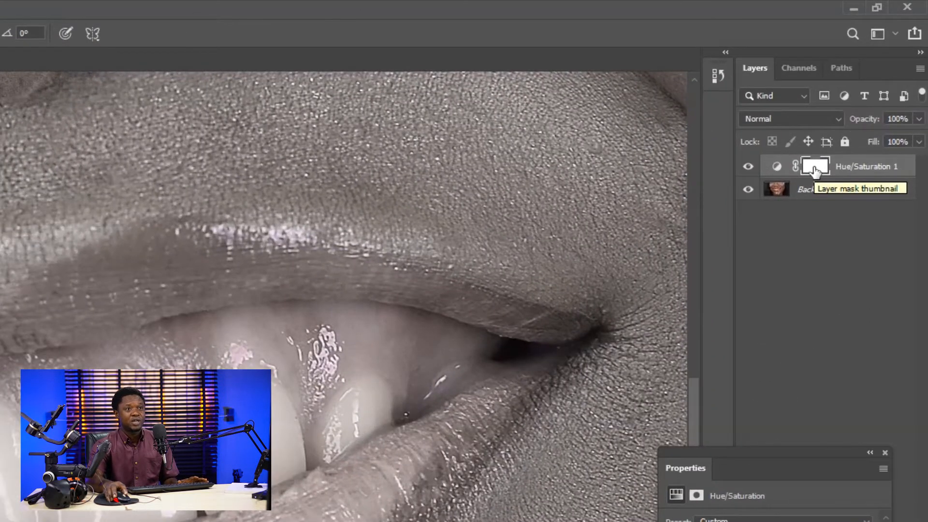
pyautogui.click(815, 170)
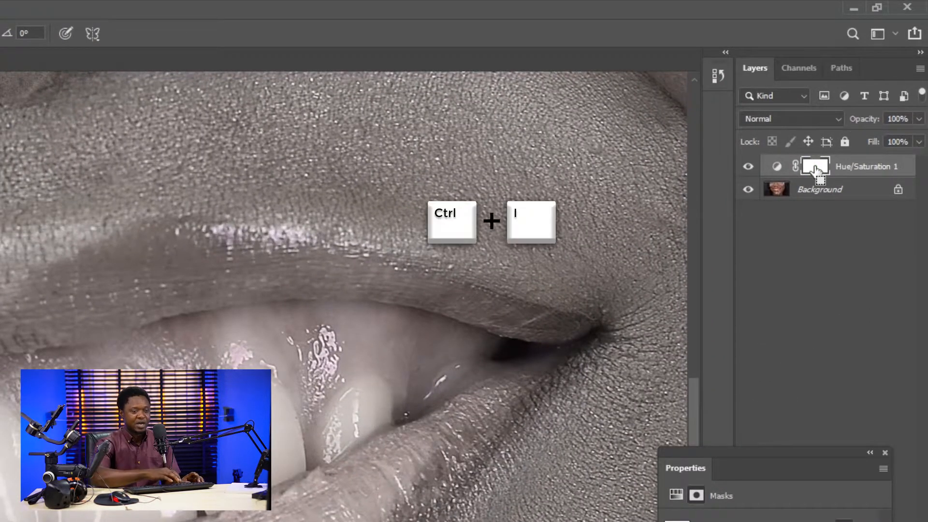
pyautogui.hotkey('ctrl', 'i')
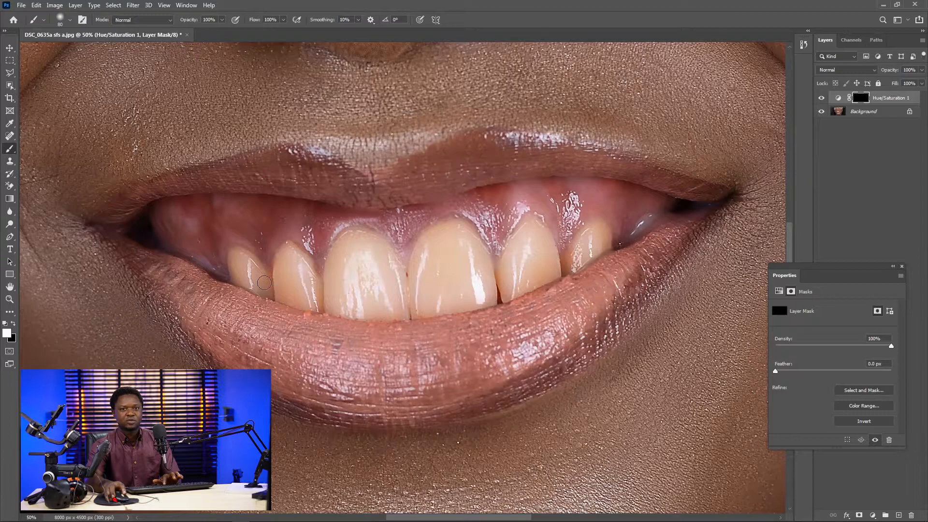
# - Paint white on the layer mask over the three teeth in the left half of the smile, adapting the brush size
pyautogui.moveTo(250, 269)
pyautogui.mouseDown()
pyautogui.moveTo(257, 278)
pyautogui.moveTo(248, 260)
pyautogui.moveTo(232, 258)
pyautogui.moveTo(271, 292)
pyautogui.mouseUp()
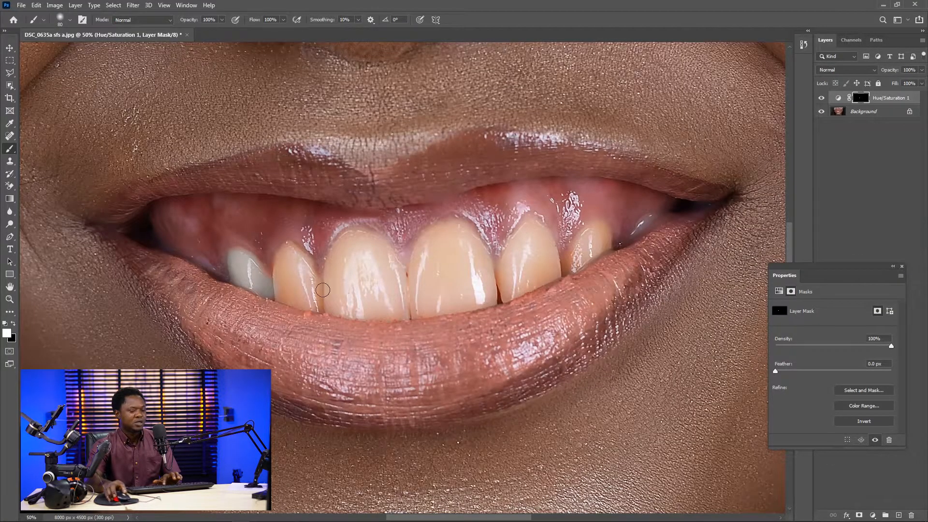
pyautogui.press('[')
pyautogui.press('[')
pyautogui.moveTo(318, 286)
pyautogui.mouseDown()
pyautogui.moveTo(291, 249)
pyautogui.moveTo(278, 280)
pyautogui.moveTo(279, 288)
pyautogui.moveTo(291, 269)
pyautogui.moveTo(283, 300)
pyautogui.moveTo(325, 311)
pyautogui.moveTo(323, 288)
pyautogui.moveTo(317, 294)
pyautogui.moveTo(295, 259)
pyautogui.moveTo(300, 277)
pyautogui.moveTo(288, 251)
pyautogui.moveTo(306, 297)
pyautogui.moveTo(285, 294)
pyautogui.moveTo(317, 302)
pyautogui.moveTo(311, 310)
pyautogui.moveTo(305, 288)
pyautogui.moveTo(325, 303)
pyautogui.moveTo(337, 266)
pyautogui.moveTo(329, 273)
pyautogui.moveTo(361, 242)
pyautogui.moveTo(350, 241)
pyautogui.moveTo(369, 237)
pyautogui.moveTo(398, 272)
pyautogui.moveTo(392, 262)
pyautogui.moveTo(408, 319)
pyautogui.moveTo(328, 314)
pyautogui.moveTo(339, 294)
pyautogui.moveTo(357, 292)
pyautogui.moveTo(338, 295)
pyautogui.moveTo(363, 242)
pyautogui.moveTo(383, 264)
pyautogui.mouseUp()
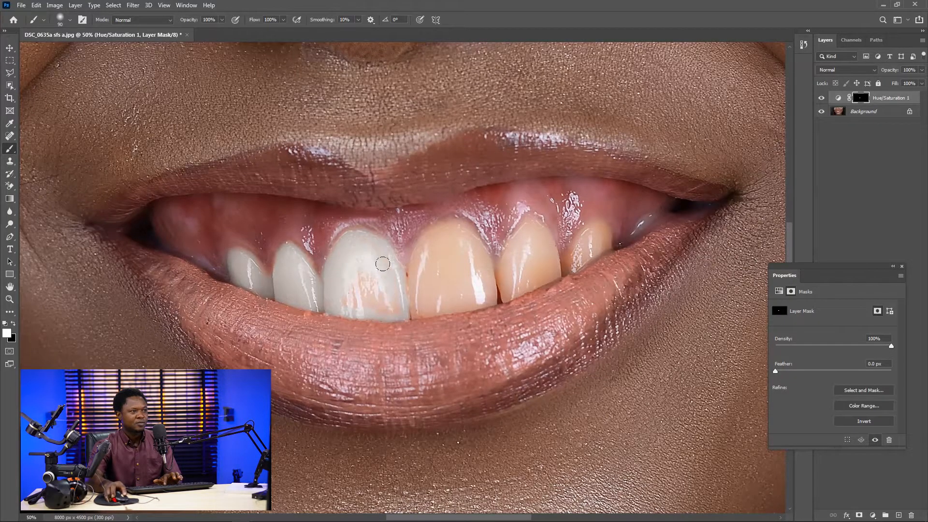
pyautogui.moveTo(392, 304)
pyautogui.mouseDown()
pyautogui.moveTo(376, 281)
pyautogui.moveTo(355, 292)
pyautogui.moveTo(392, 303)
pyautogui.moveTo(346, 302)
pyautogui.mouseUp()
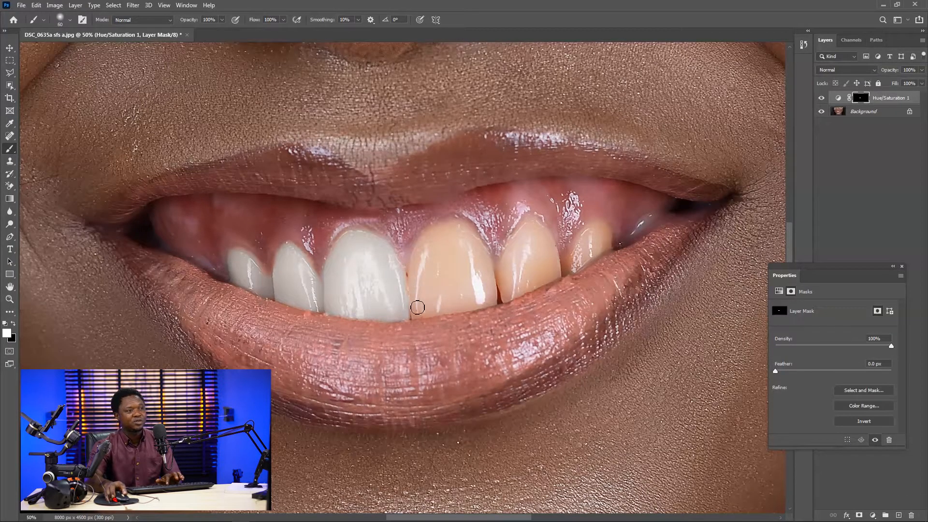
# - Paint white on the layer mask over the remaining three teeth in the right half of the smile with a smaller brush
pyautogui.press('[')
pyautogui.press('[')
pyautogui.press('[')
pyautogui.moveTo(416, 314)
pyautogui.mouseDown()
pyautogui.moveTo(425, 242)
pyautogui.moveTo(421, 257)
pyautogui.moveTo(453, 228)
pyautogui.moveTo(479, 257)
pyautogui.moveTo(473, 240)
pyautogui.moveTo(491, 295)
pyautogui.moveTo(471, 233)
pyautogui.moveTo(475, 260)
pyautogui.moveTo(459, 250)
pyautogui.moveTo(469, 285)
pyautogui.moveTo(491, 297)
pyautogui.moveTo(483, 305)
pyautogui.moveTo(494, 300)
pyautogui.moveTo(415, 317)
pyautogui.moveTo(439, 310)
pyautogui.moveTo(428, 306)
pyautogui.moveTo(442, 304)
pyautogui.moveTo(439, 289)
pyautogui.moveTo(414, 304)
pyautogui.moveTo(433, 262)
pyautogui.moveTo(423, 275)
pyautogui.moveTo(454, 251)
pyautogui.moveTo(427, 251)
pyautogui.moveTo(457, 231)
pyautogui.moveTo(442, 280)
pyautogui.moveTo(442, 270)
pyautogui.moveTo(466, 271)
pyautogui.moveTo(473, 292)
pyautogui.moveTo(530, 269)
pyautogui.moveTo(508, 282)
pyautogui.mouseUp()
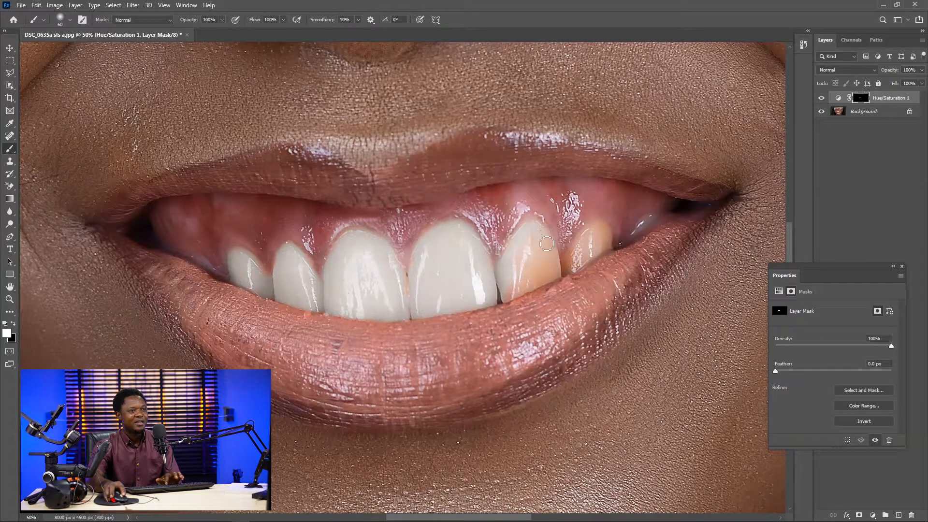
pyautogui.moveTo(547, 243)
pyautogui.mouseDown()
pyautogui.moveTo(562, 275)
pyautogui.moveTo(516, 288)
pyautogui.moveTo(556, 275)
pyautogui.moveTo(506, 301)
pyautogui.moveTo(528, 288)
pyautogui.moveTo(515, 294)
pyautogui.moveTo(544, 252)
pyautogui.mouseUp()
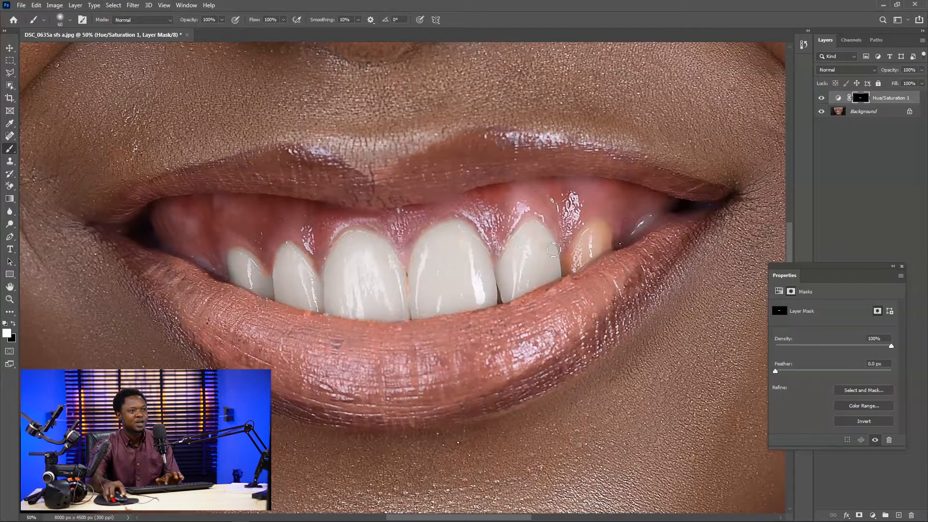
pyautogui.moveTo(571, 268)
pyautogui.mouseDown()
pyautogui.moveTo(607, 245)
pyautogui.moveTo(607, 233)
pyautogui.moveTo(597, 230)
pyautogui.moveTo(576, 249)
pyautogui.moveTo(592, 225)
pyautogui.moveTo(572, 254)
pyautogui.moveTo(598, 241)
pyautogui.mouseUp()
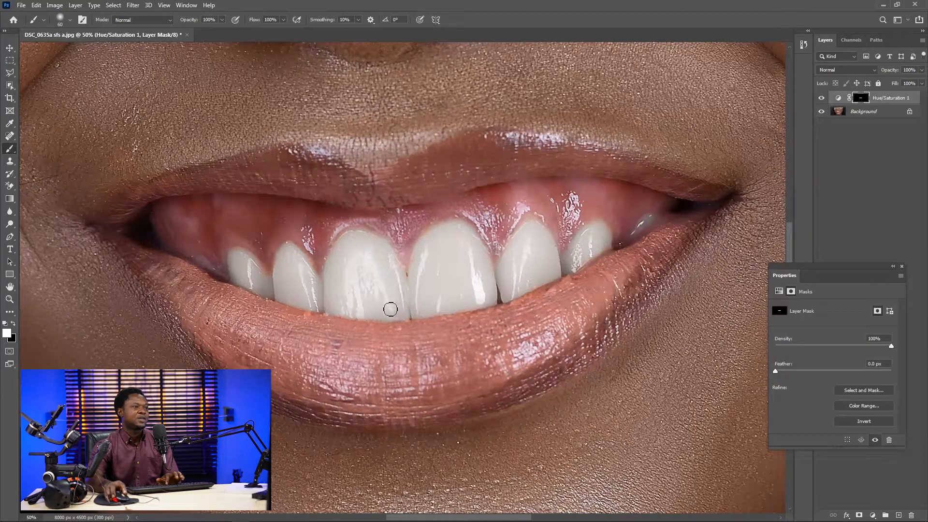
# - Compare the teeth before and after whitening by toggling the Hue/Saturation layer's visibility, leaving it visible
pyautogui.hotkey('ctrl', '-')
pyautogui.hotkey('ctrl', '-')
pyautogui.hotkey('ctrl', '-')
pyautogui.hotkey('ctrl', '-')
pyautogui.hotkey('ctrl', '-')
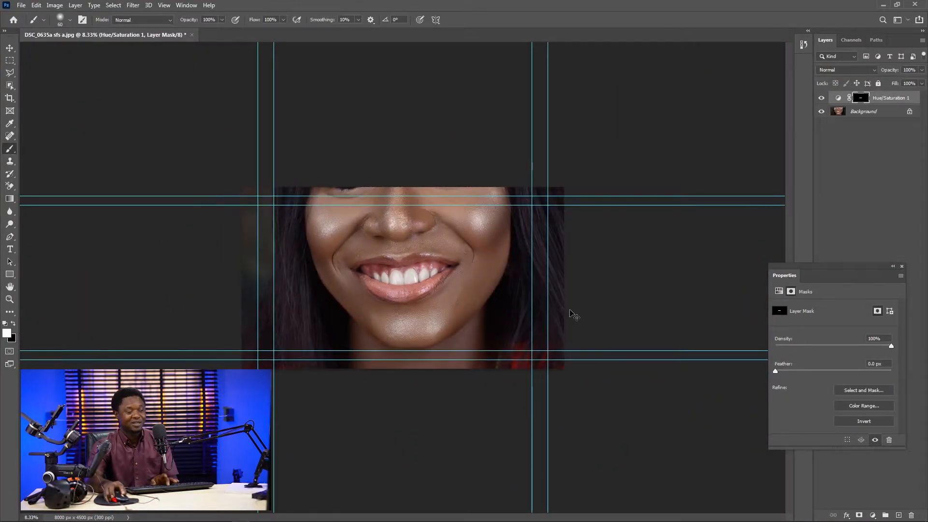
pyautogui.hotkey('ctrl', '+')
pyautogui.hotkey('ctrl', '+')
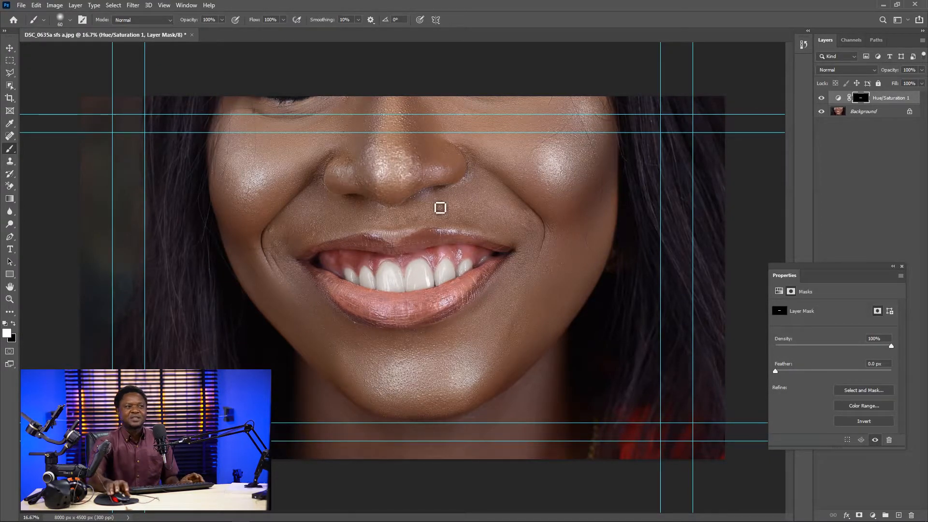
pyautogui.hotkey('ctrl', '+')
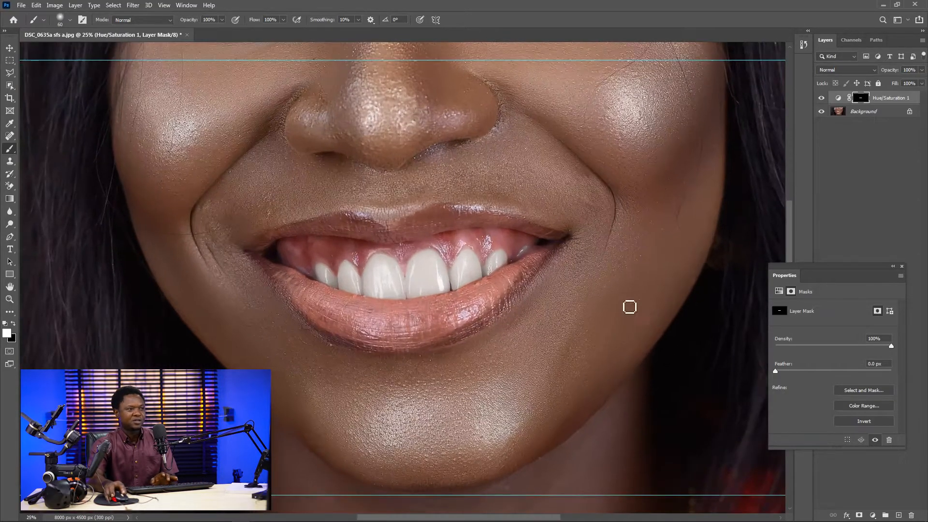
pyautogui.click(822, 98)
pyautogui.click(821, 98)
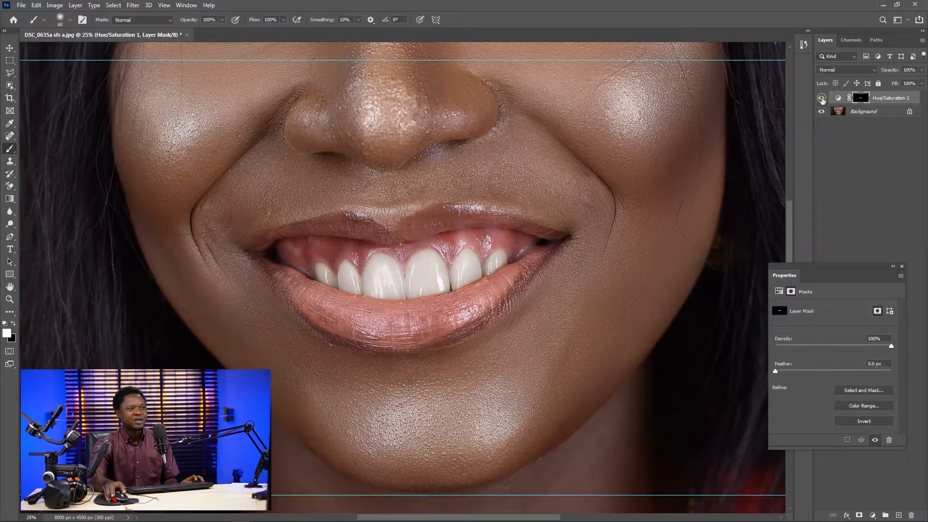
pyautogui.click(822, 99)
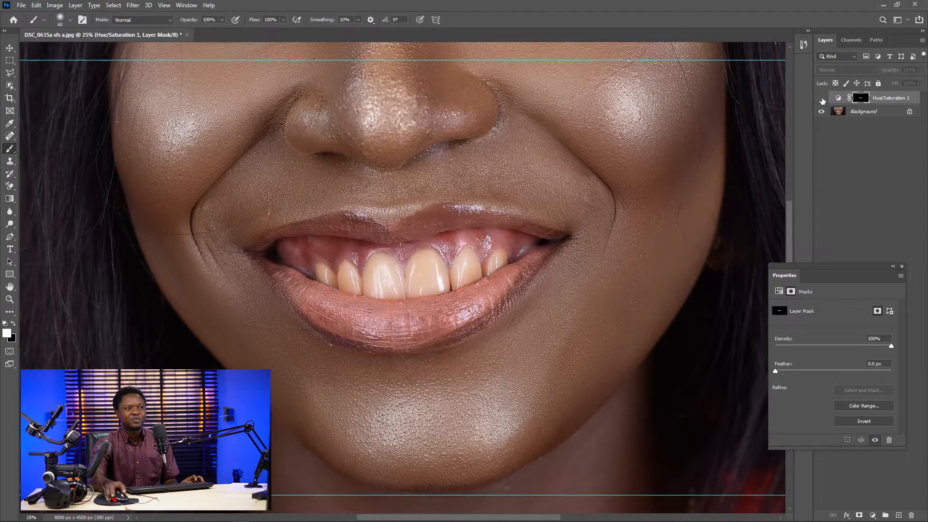
pyautogui.click(822, 99)
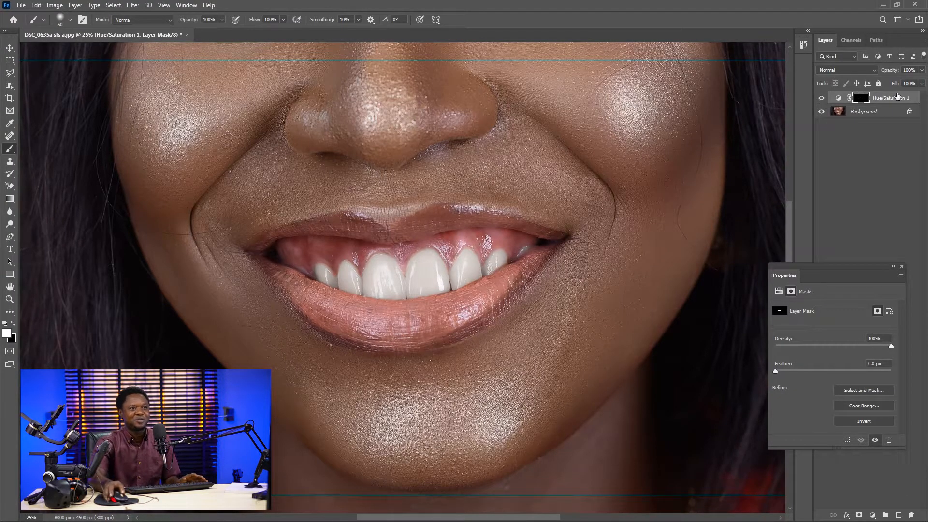
# - Lower the Hue/Saturation layer's opacity to 90% and check the teeth against the whole face
pyautogui.moveTo(892, 73)
pyautogui.mouseDown()
pyautogui.moveTo(862, 73)
pyautogui.moveTo(883, 73)
pyautogui.mouseUp()
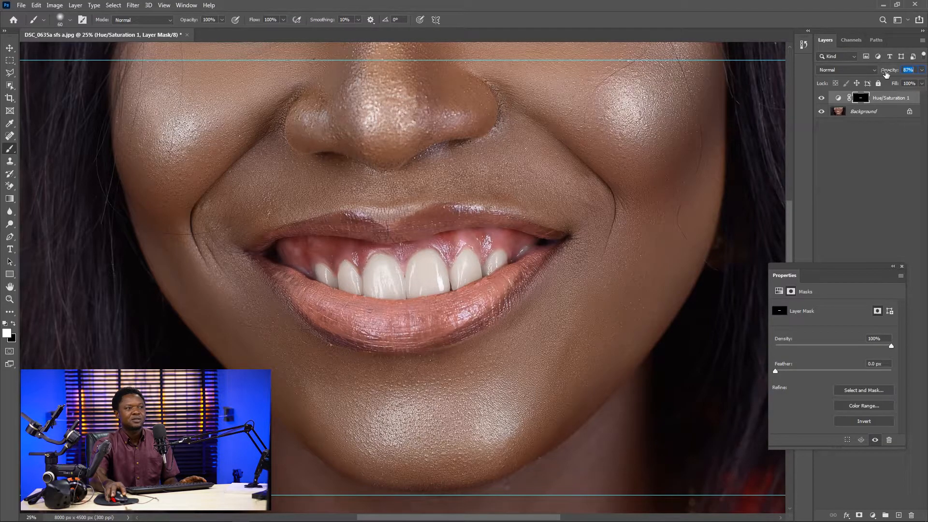
pyautogui.moveTo(886, 72); pyautogui.dragTo(893, 77)
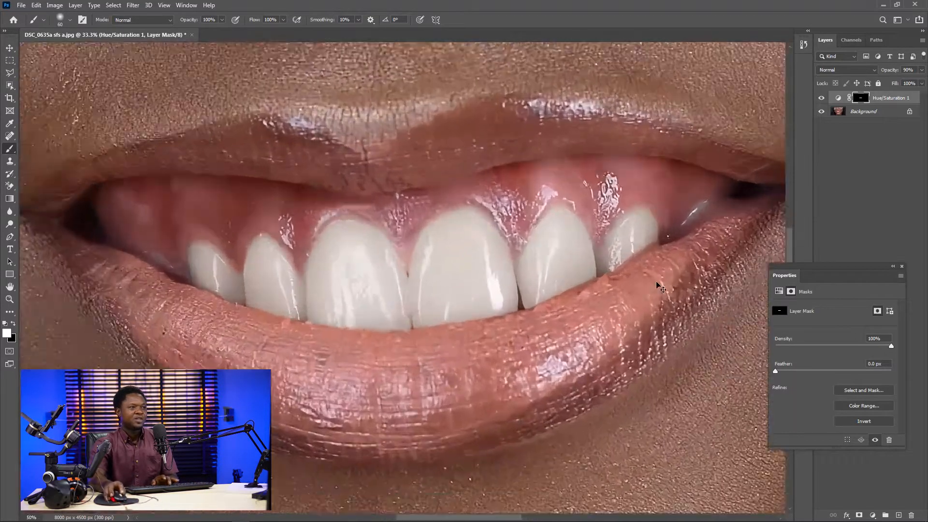
pyautogui.hotkey('ctrl', '-')
pyautogui.hotkey('ctrl', '-')
pyautogui.hotkey('ctrl', '-')
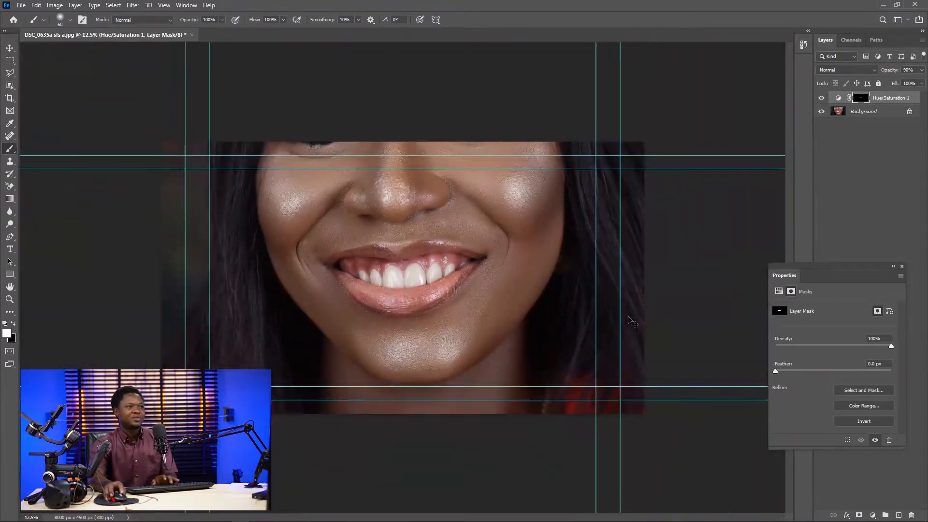